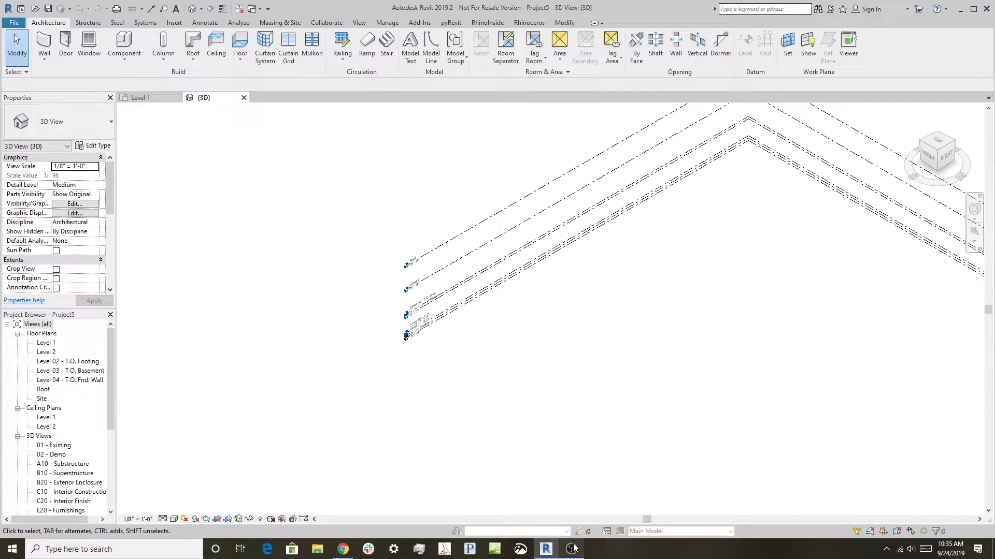
Step: Start Rhino WIP from the Rhinoceros tab inside Revit
mouse_move(575, 548)
click(529, 24)
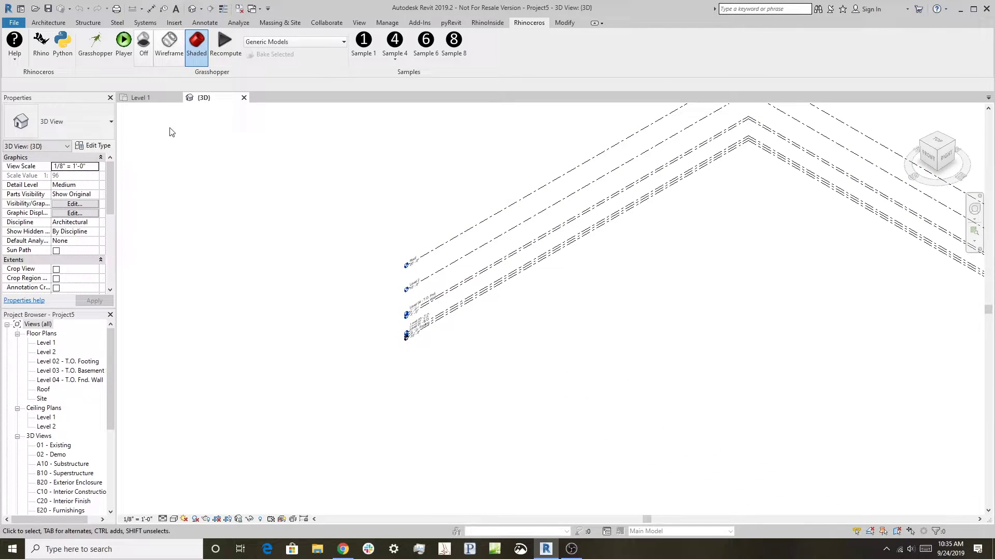
click(40, 44)
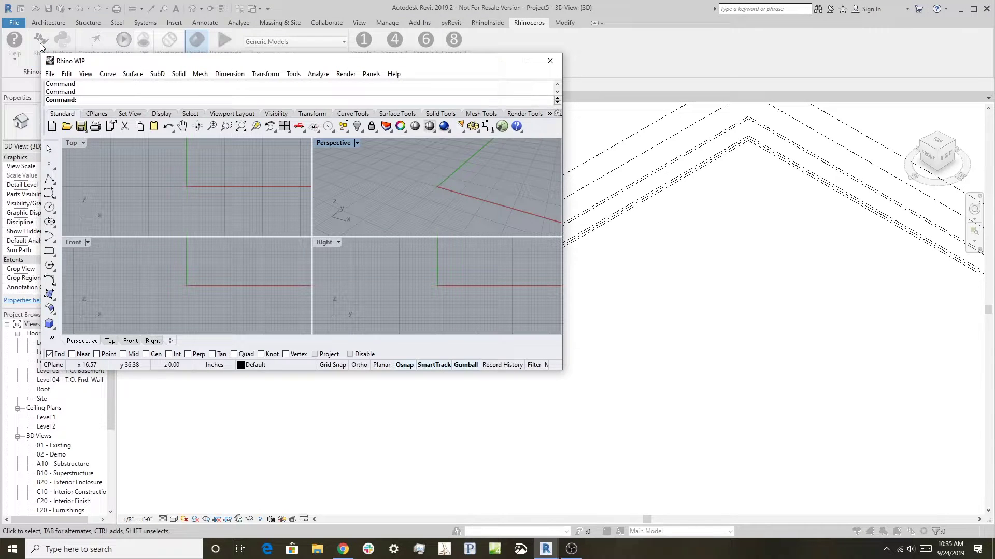
Step: Open the Office building.3dm model in Rhino
click(50, 75)
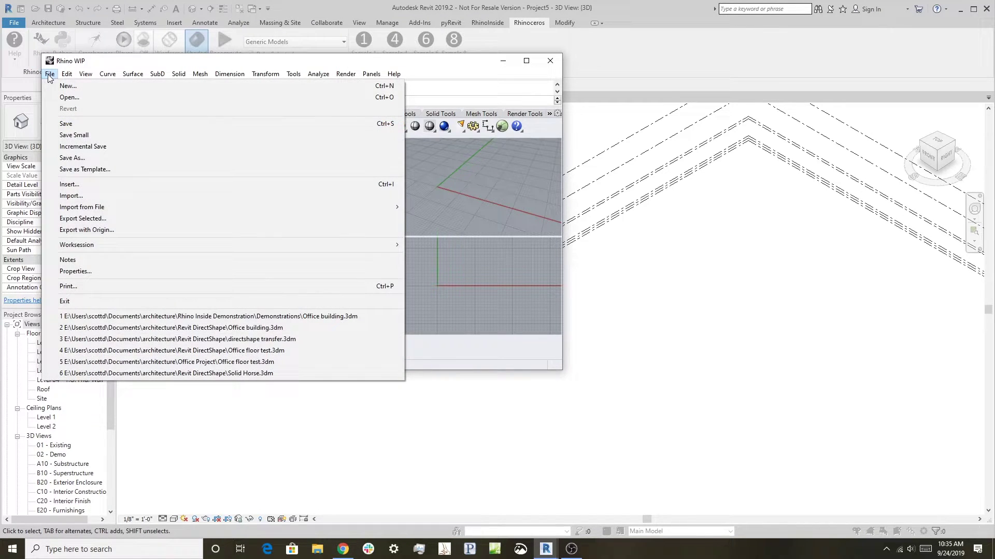
click(72, 98)
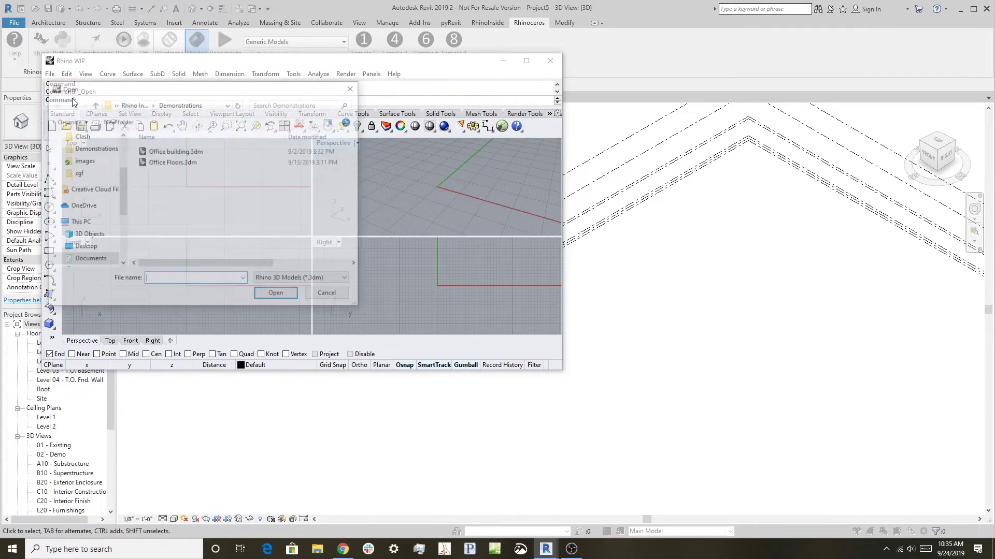
click(181, 152)
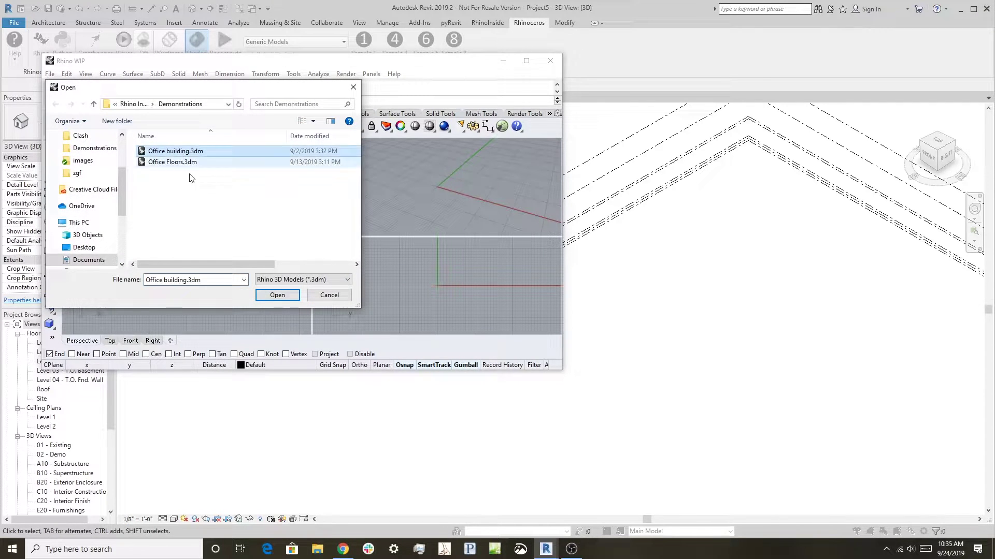
click(286, 298)
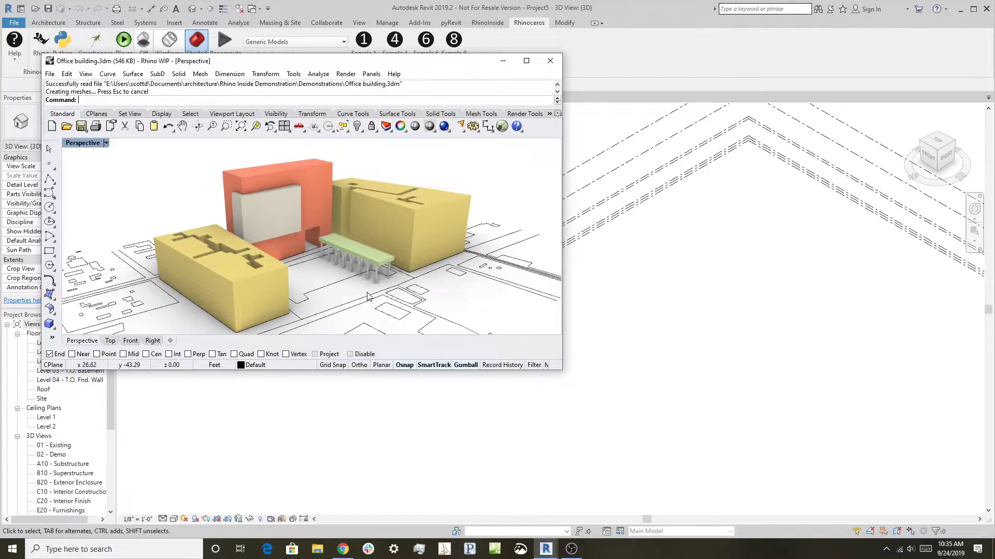
Step: Launch Grasshopper and open the Office_Rhino_to_Revit.gh definition
click(503, 130)
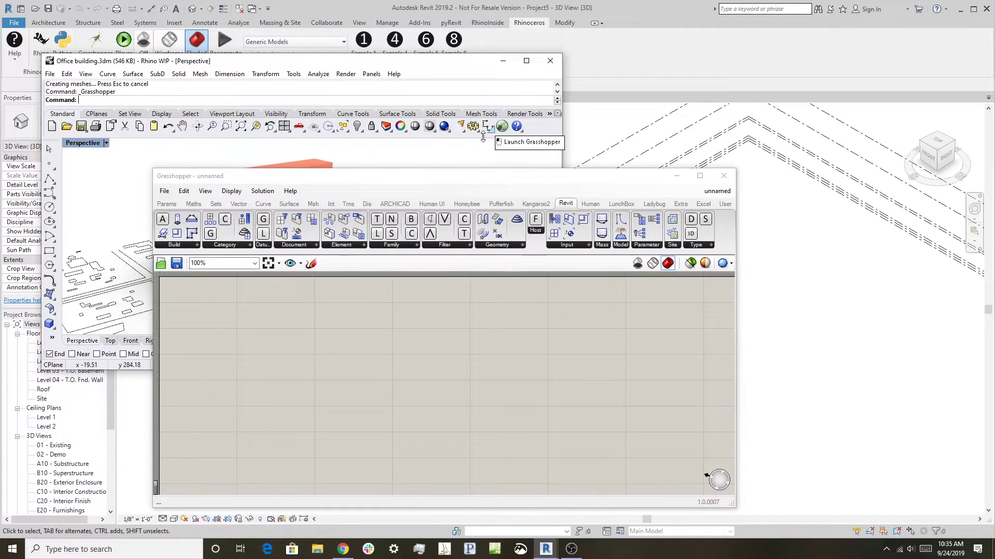
click(164, 191)
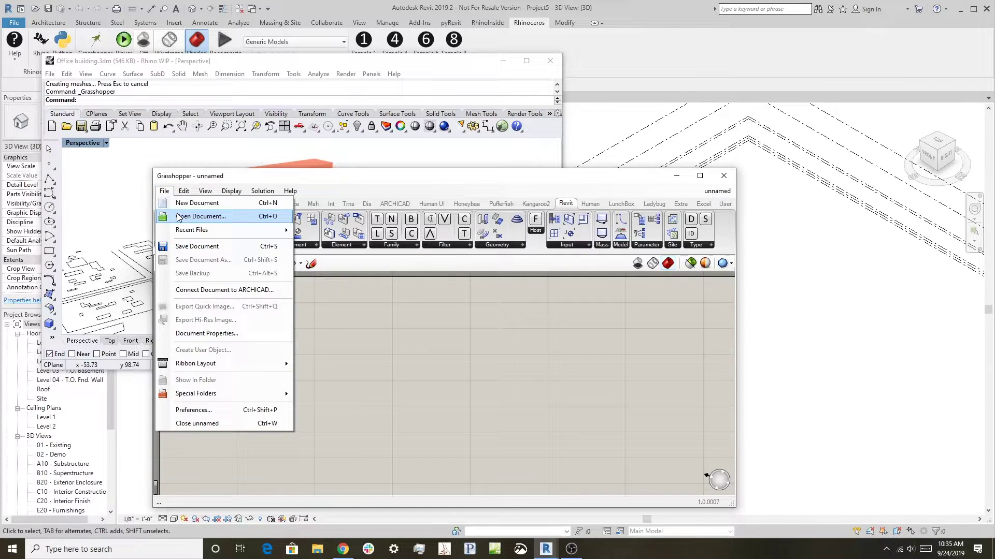
click(178, 214)
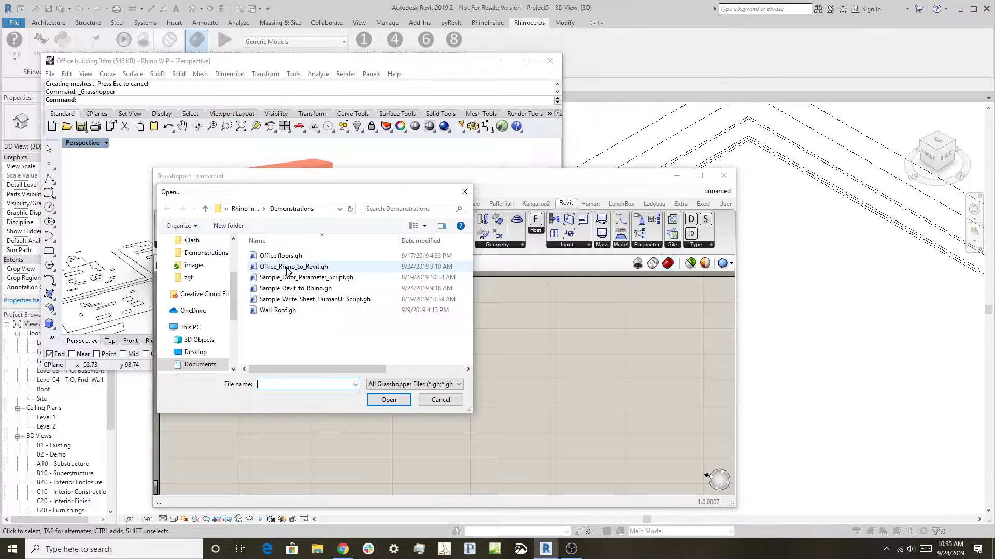
click(288, 267)
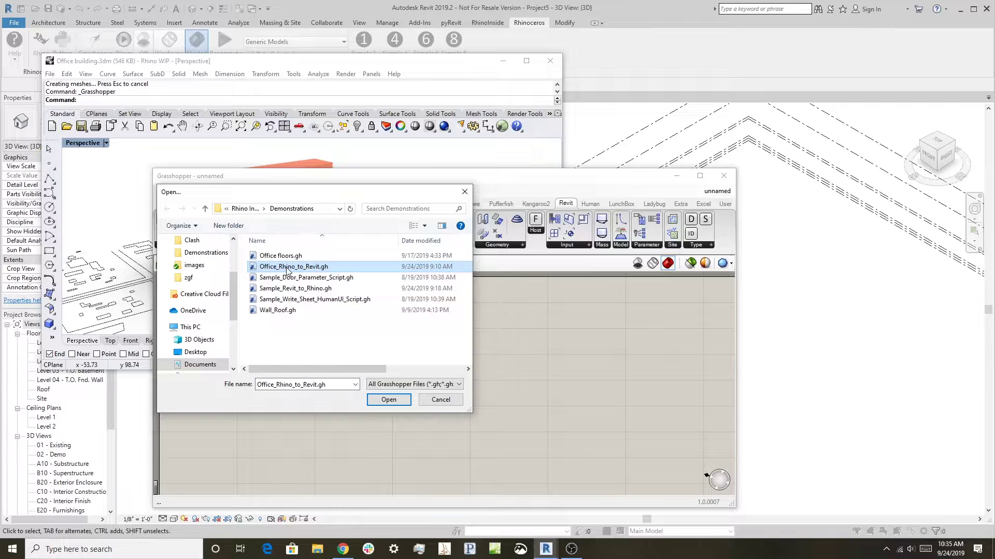
click(394, 400)
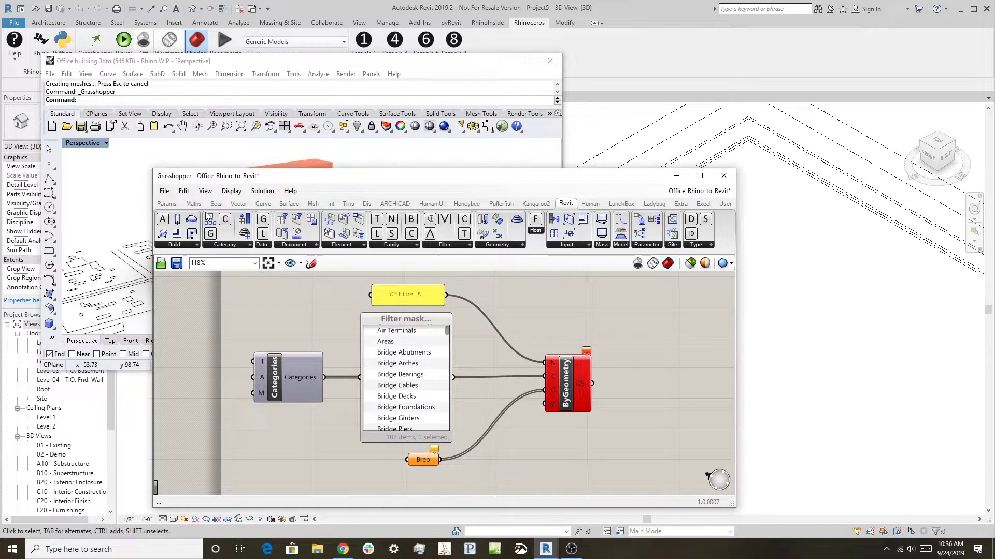
Step: Browse the Params and Revit components, then check that the Brep parameter holds 31 Null values
click(166, 205)
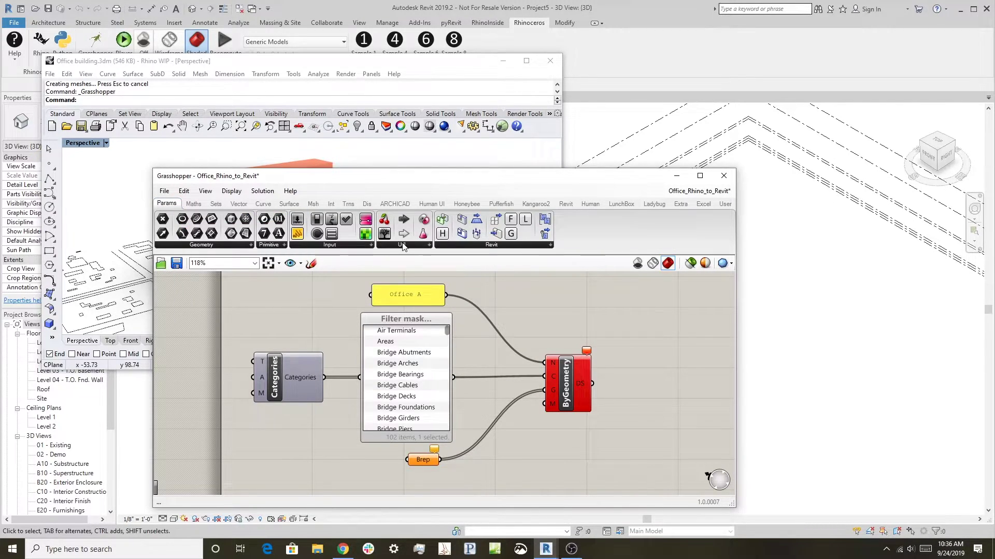
click(337, 245)
click(564, 204)
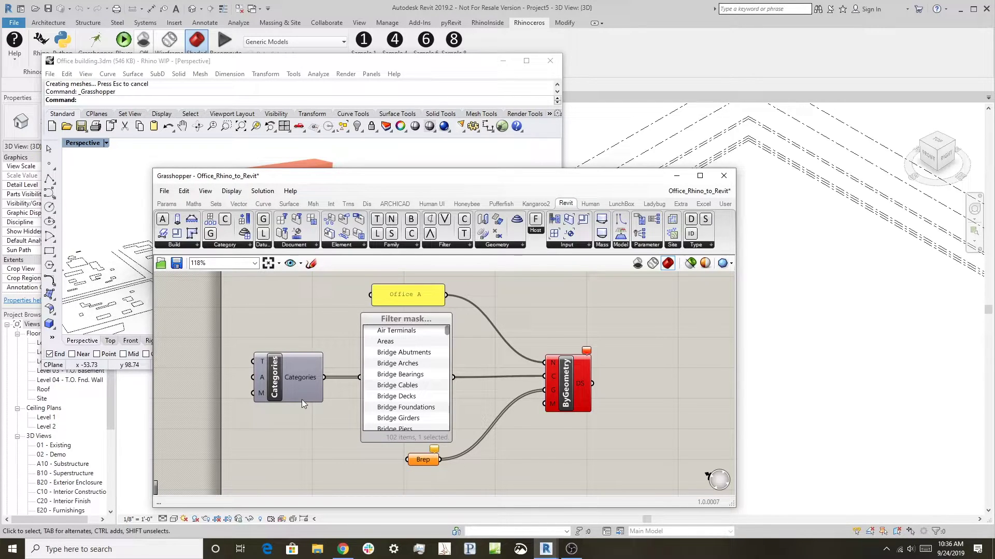
click(295, 245)
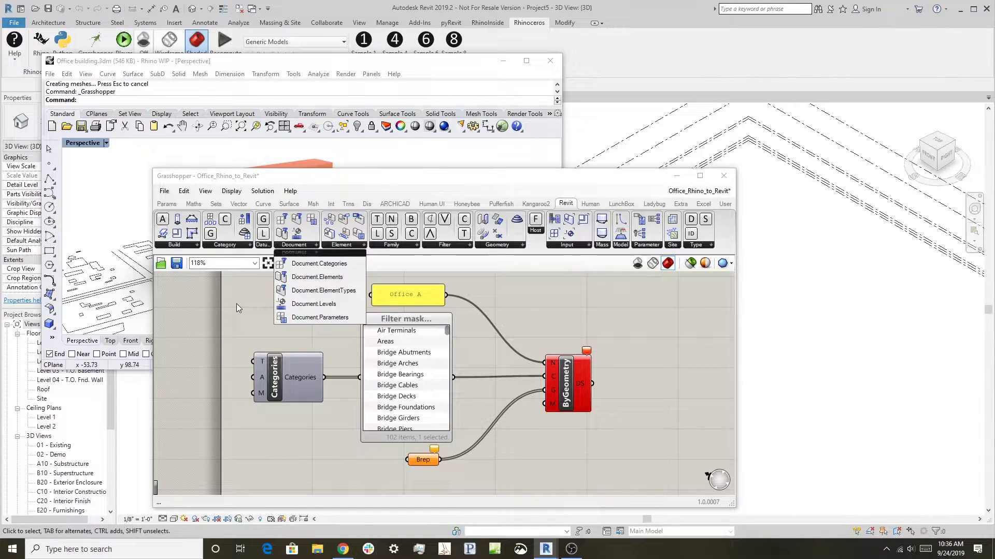
click(570, 382)
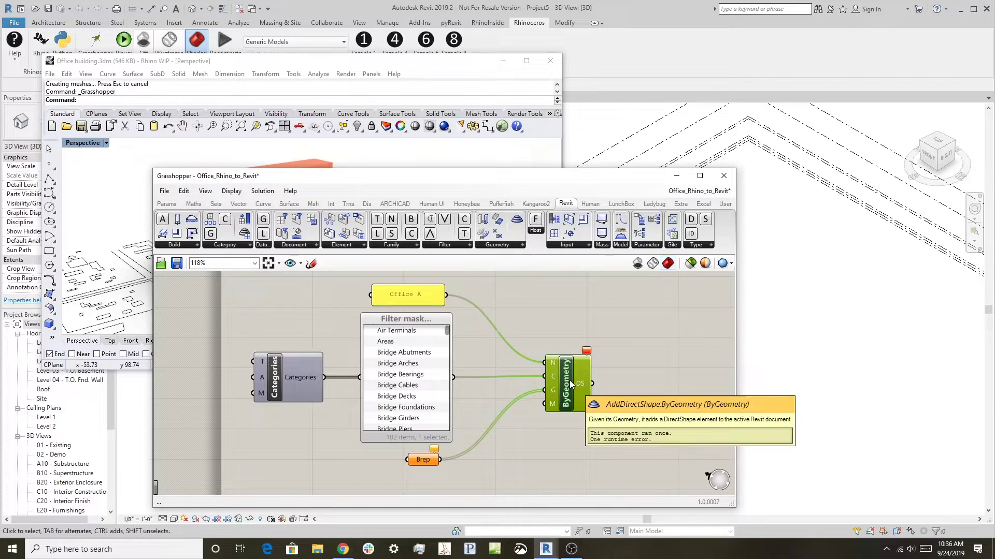
click(597, 401)
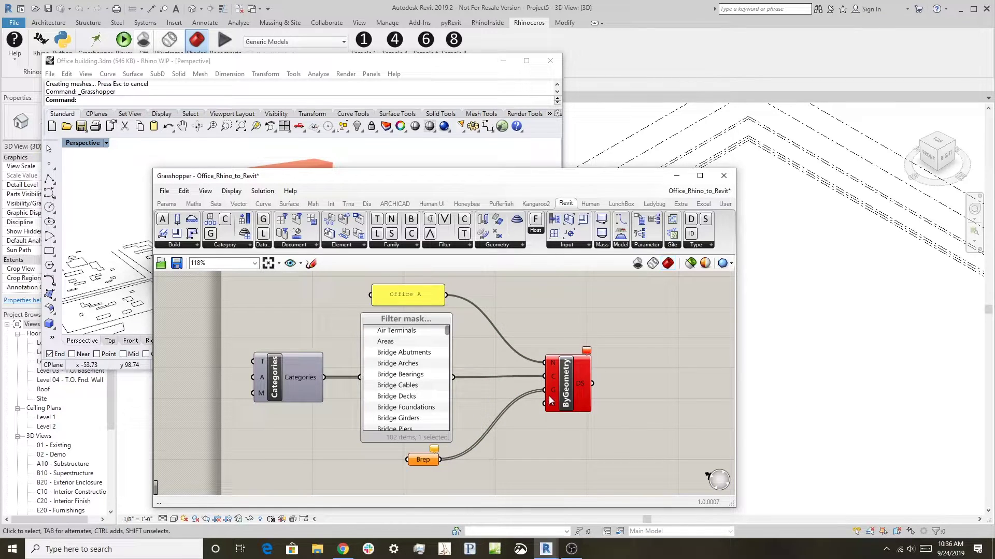
mouse_move(571, 399)
click(496, 247)
mouse_move(423, 462)
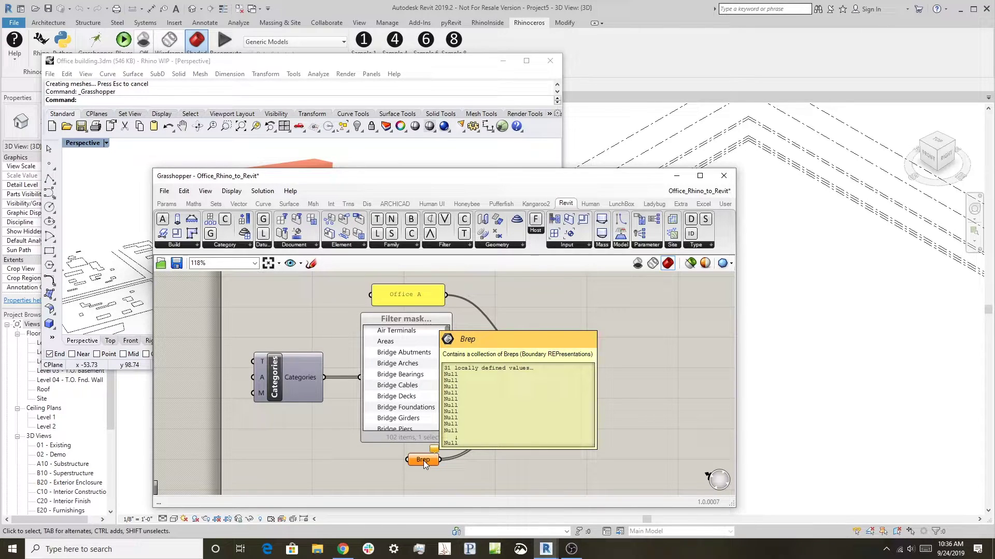
Step: Set the Brep parameter to the two yellow buildings, the red building and its grey block
right_click(424, 461)
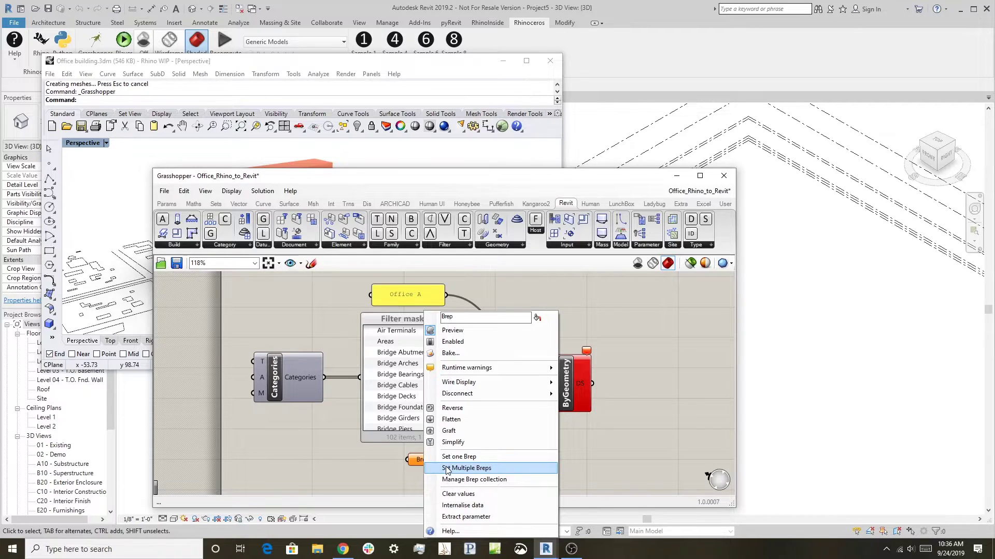
click(447, 469)
click(233, 278)
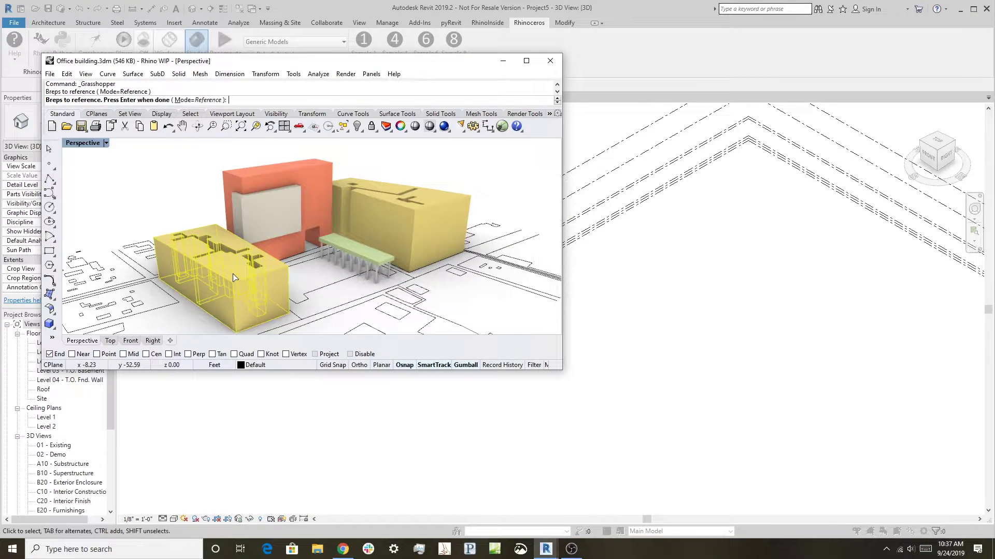
click(261, 192)
click(260, 174)
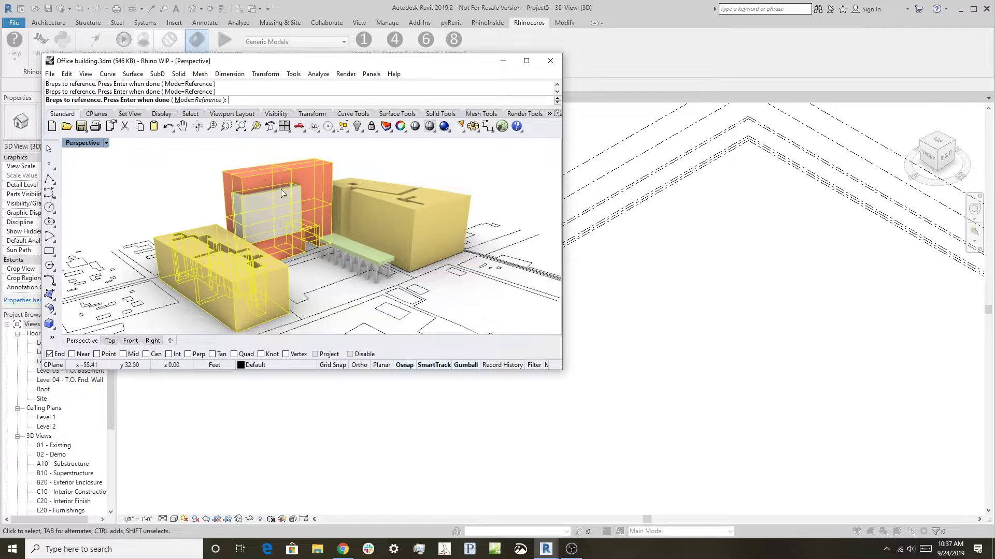
click(384, 213)
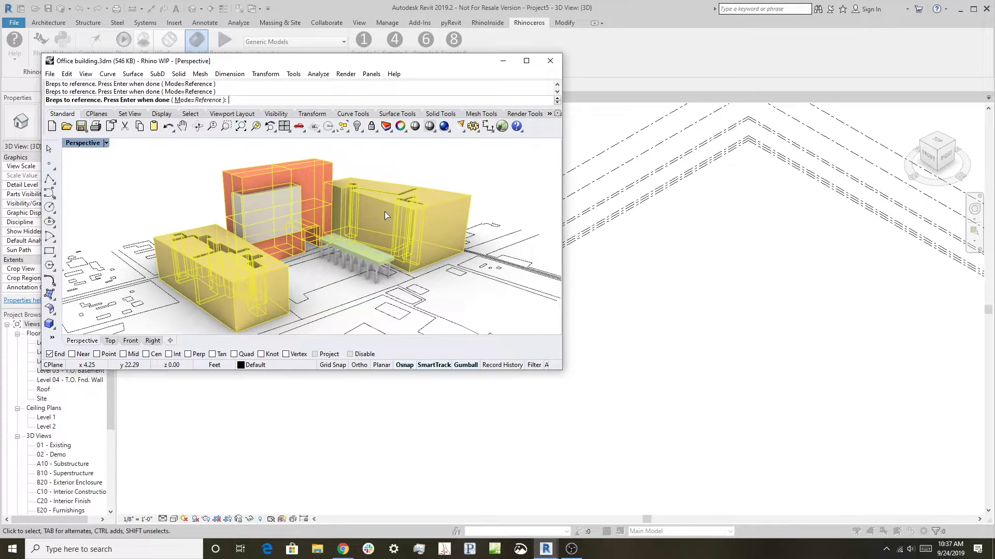
key(Return)
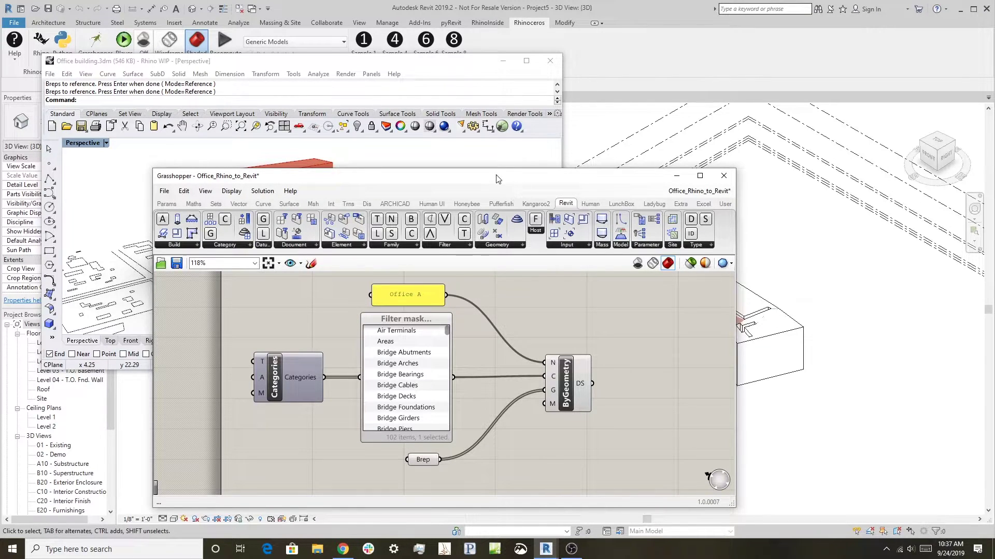
Step: Tick Furniture in the Filter mask list so the masses appear in Revit's 3D view
drag(499, 179, 407, 188)
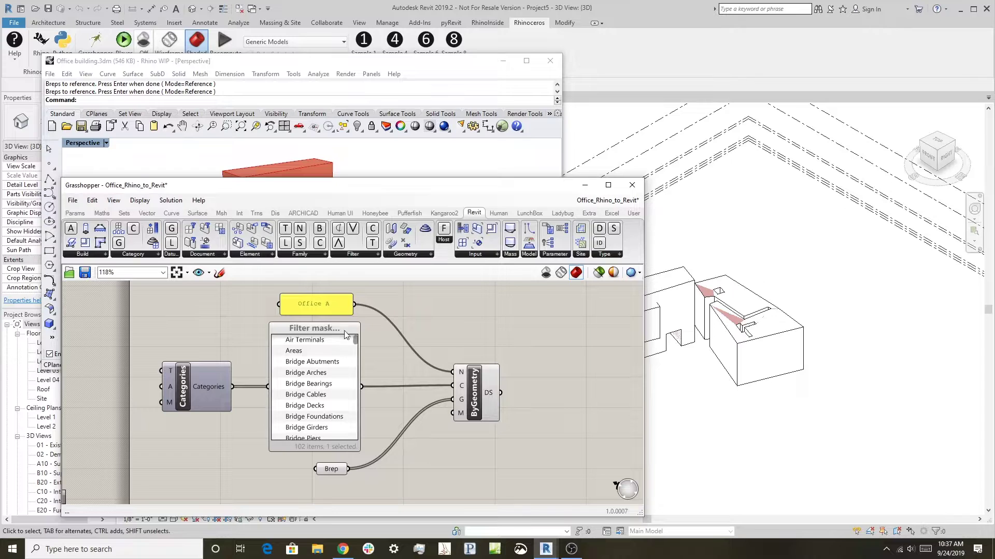
drag(355, 340, 354, 356)
scroll(311, 384, down, 7)
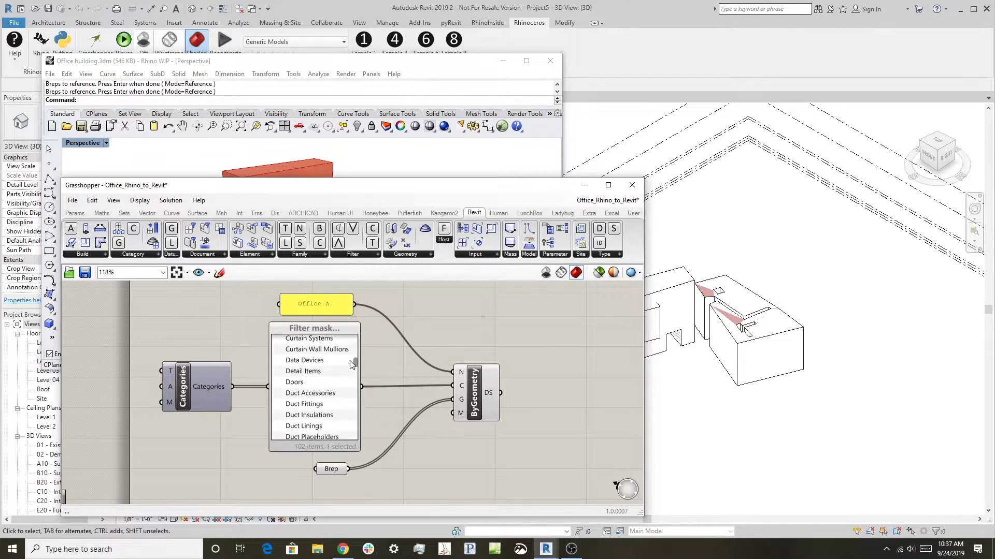
click(300, 370)
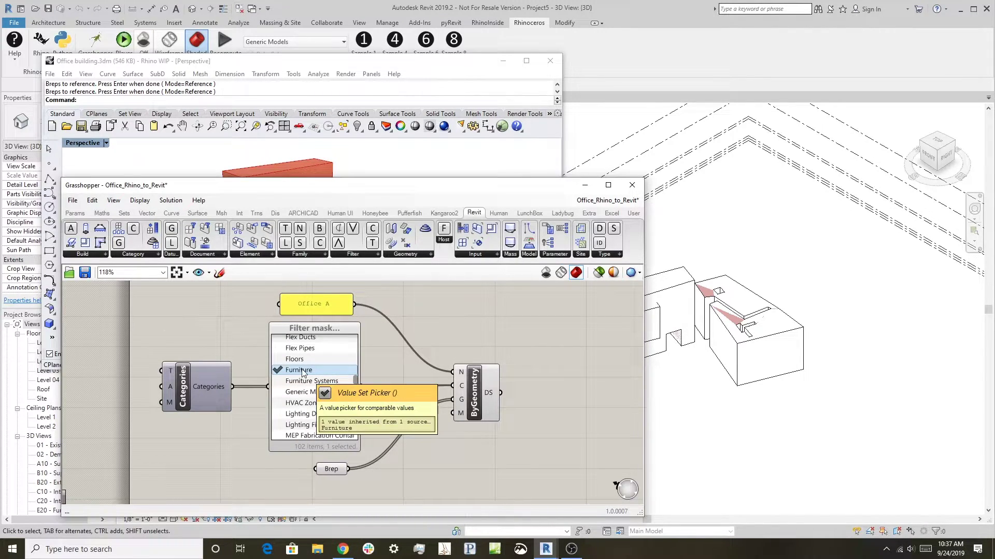
drag(428, 187, 401, 295)
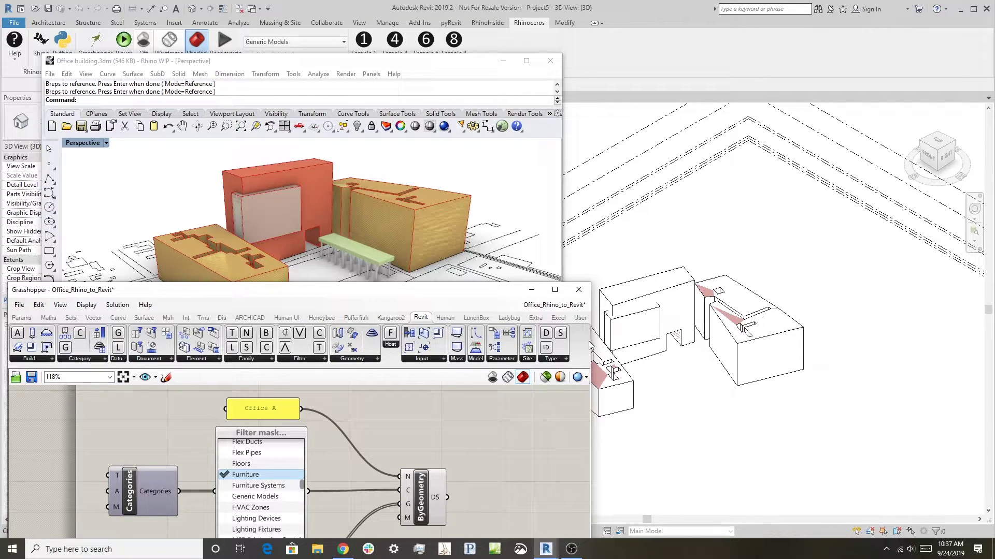
Step: Move the red building and its light panel to the left with the gumball
click(278, 204)
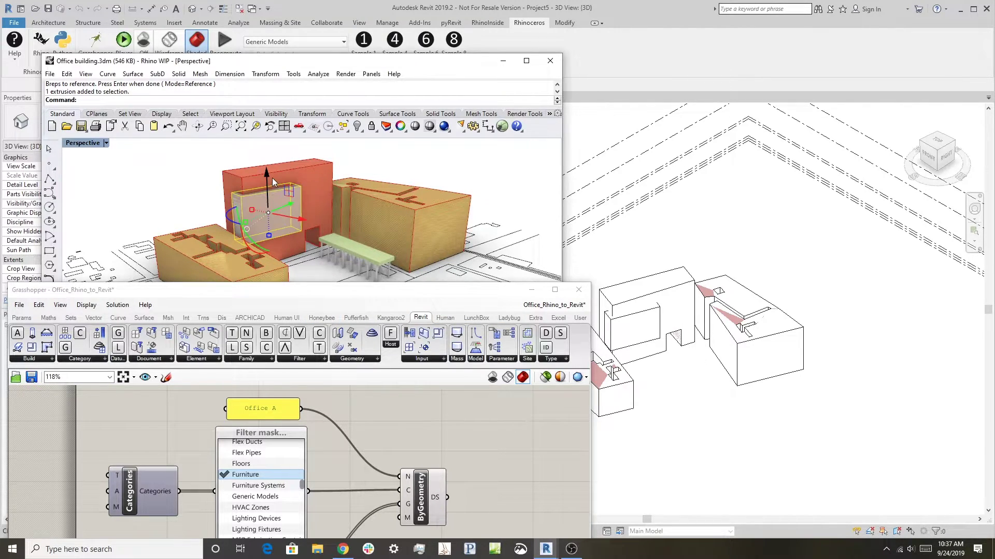
shift+click(281, 177)
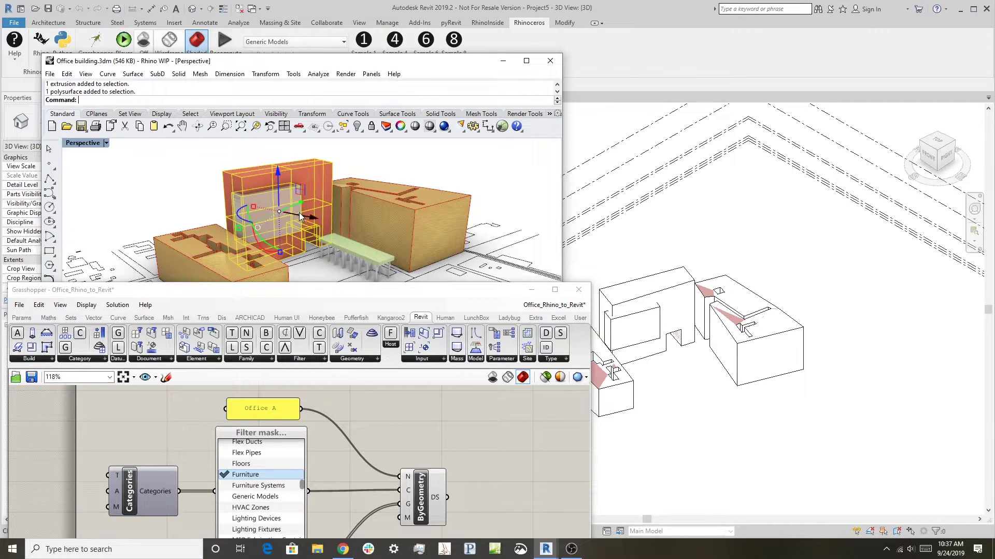
drag(304, 218, 278, 212)
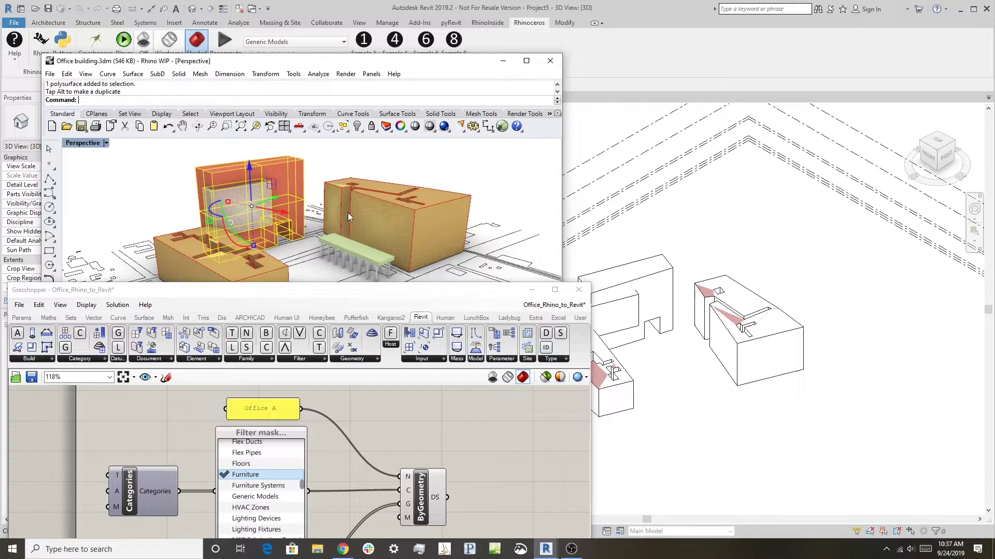
Step: Nudge the light panel slightly to the right on its own
key(Escape)
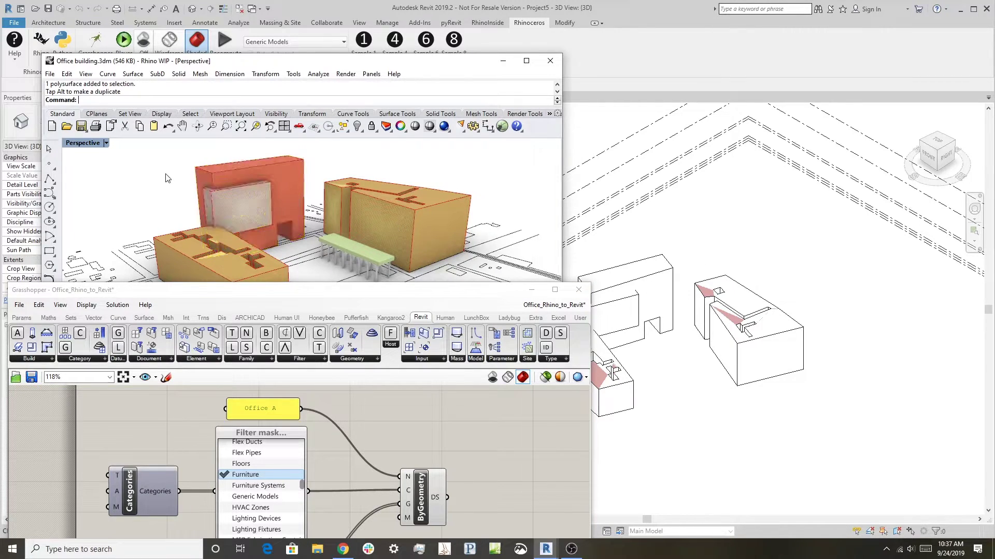
click(244, 207)
drag(261, 216, 266, 216)
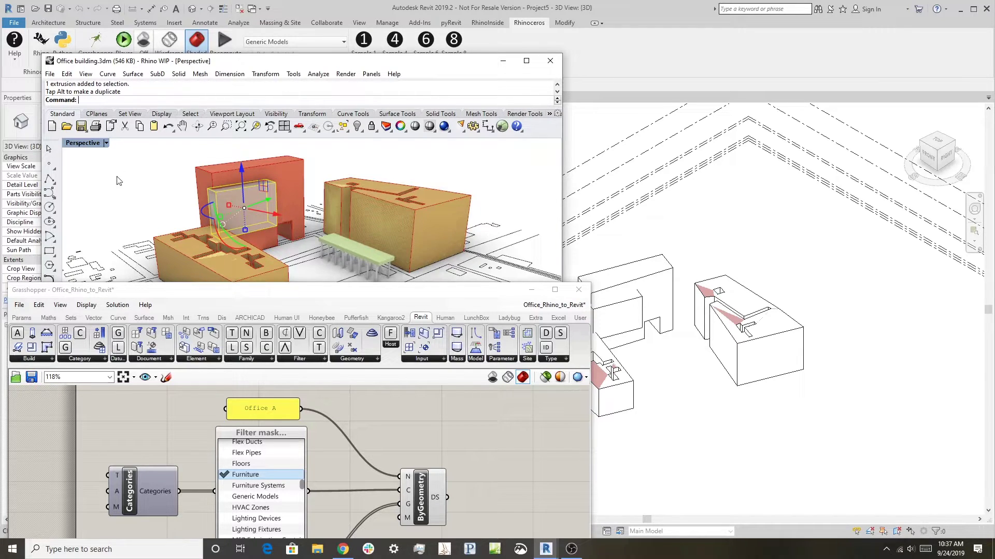
drag(394, 293, 507, 177)
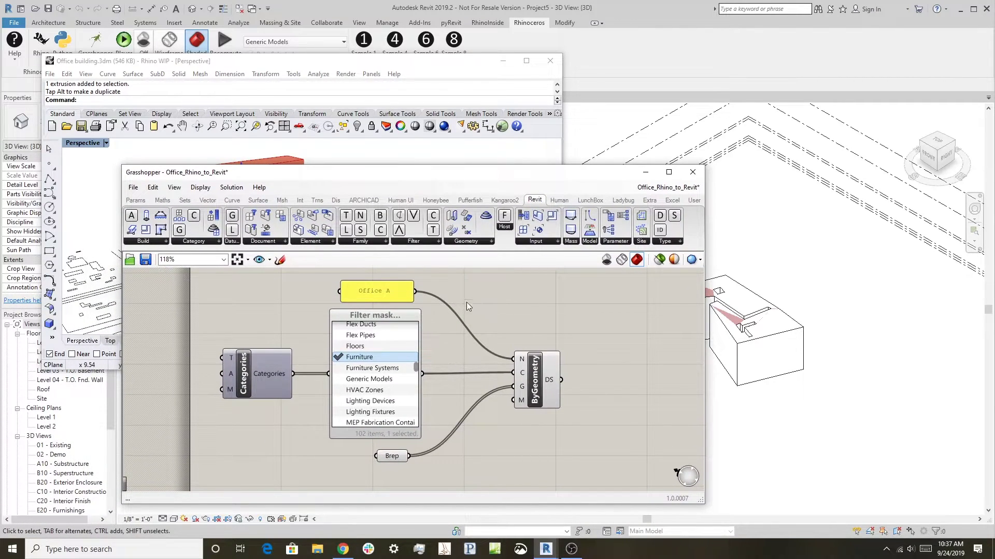